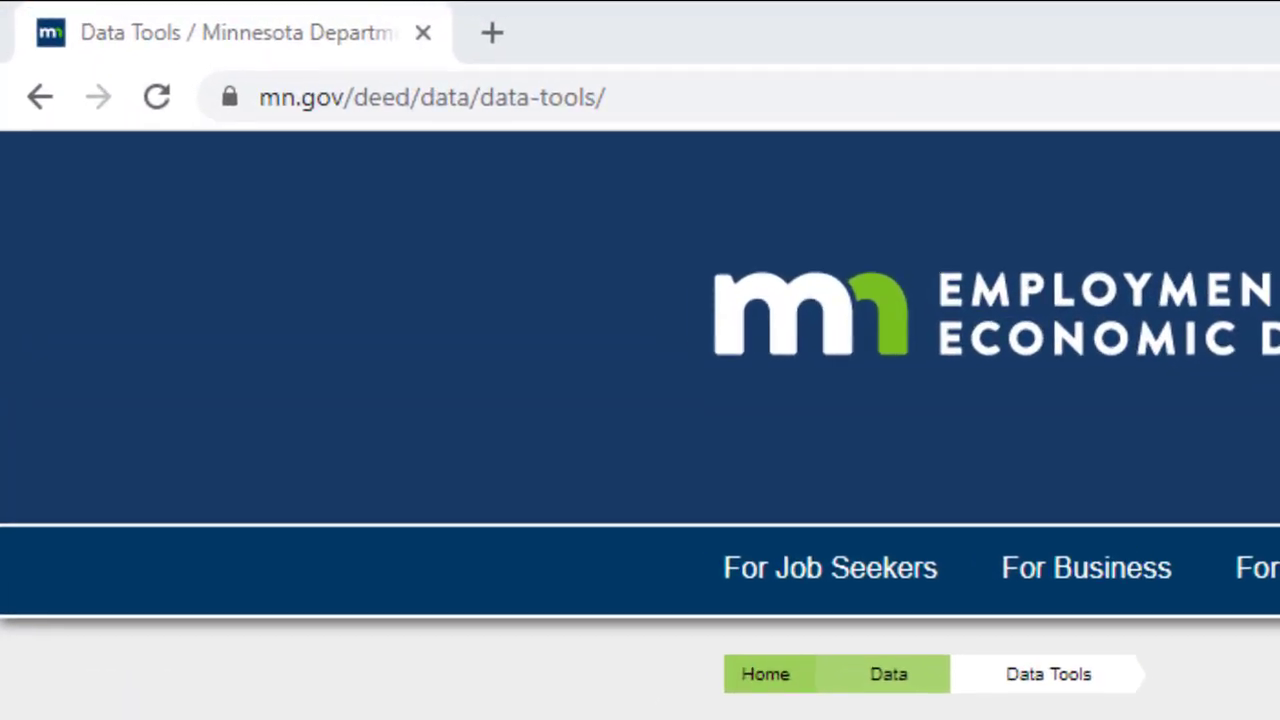
- Scroll down the Data Tools list and open the Occupational Employment Statistics overview page
scroll(640, 425, down, 9)
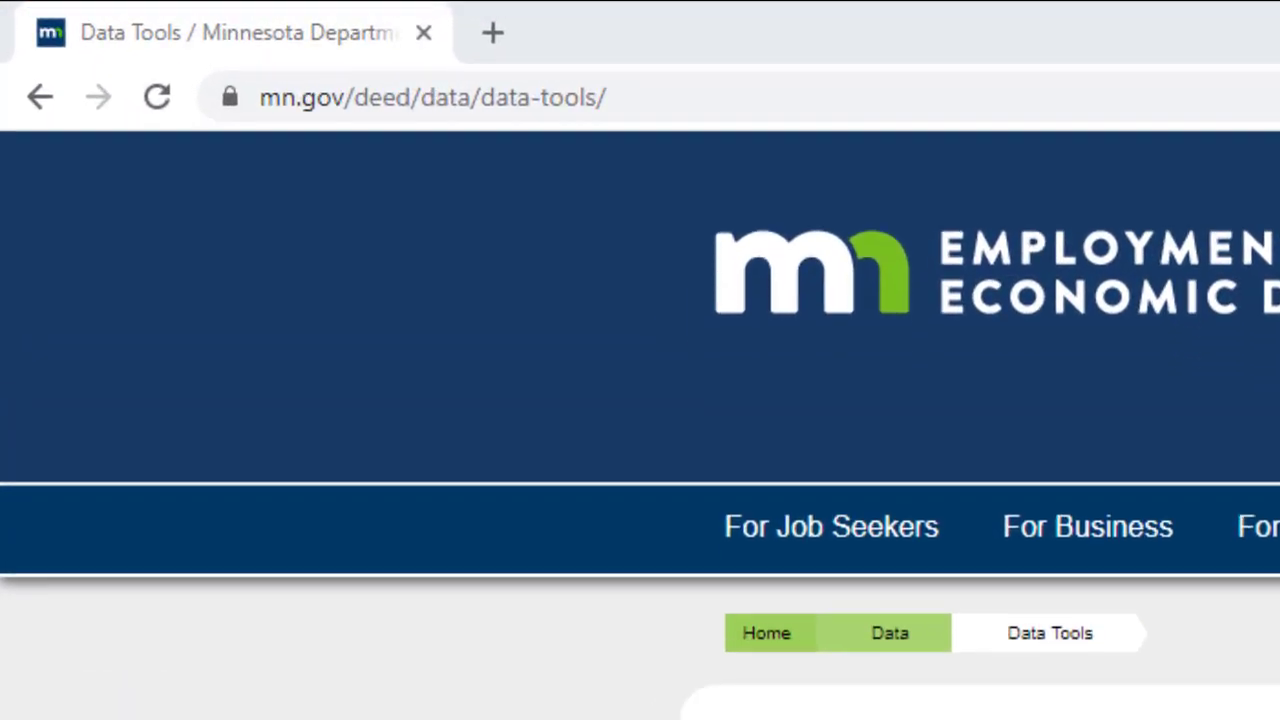
scroll(792, 295, down, 6)
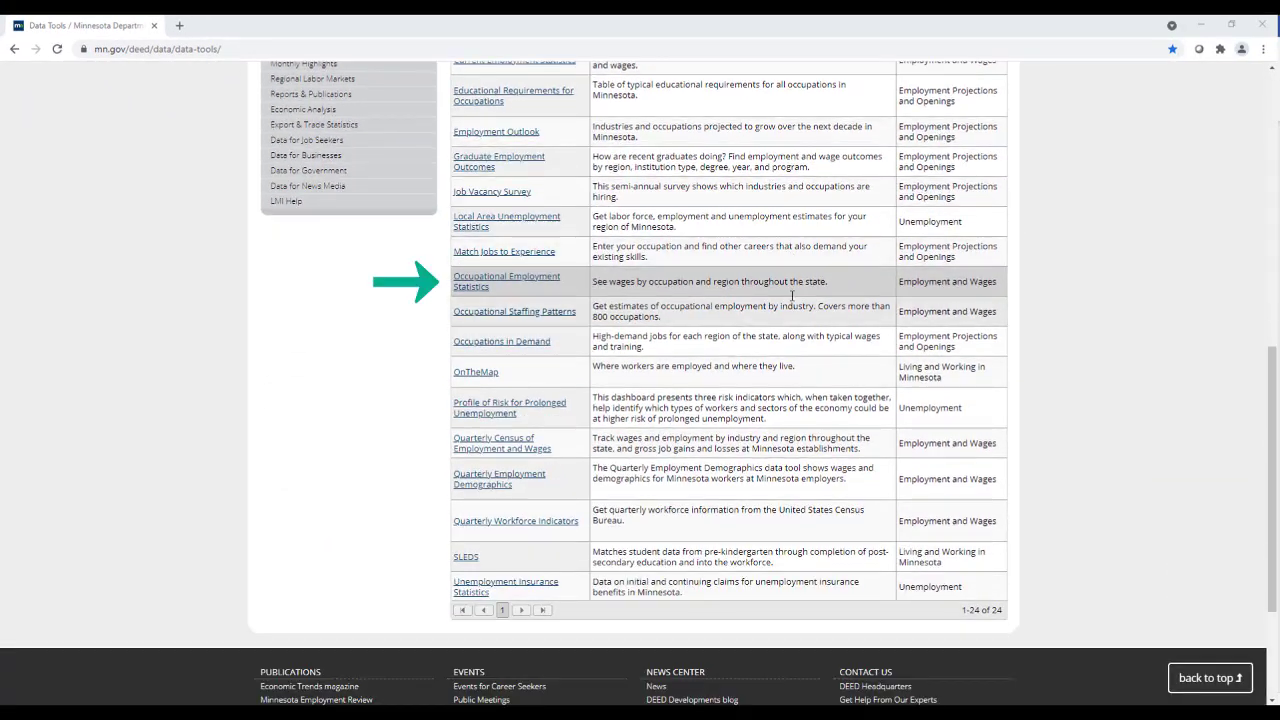
click(503, 283)
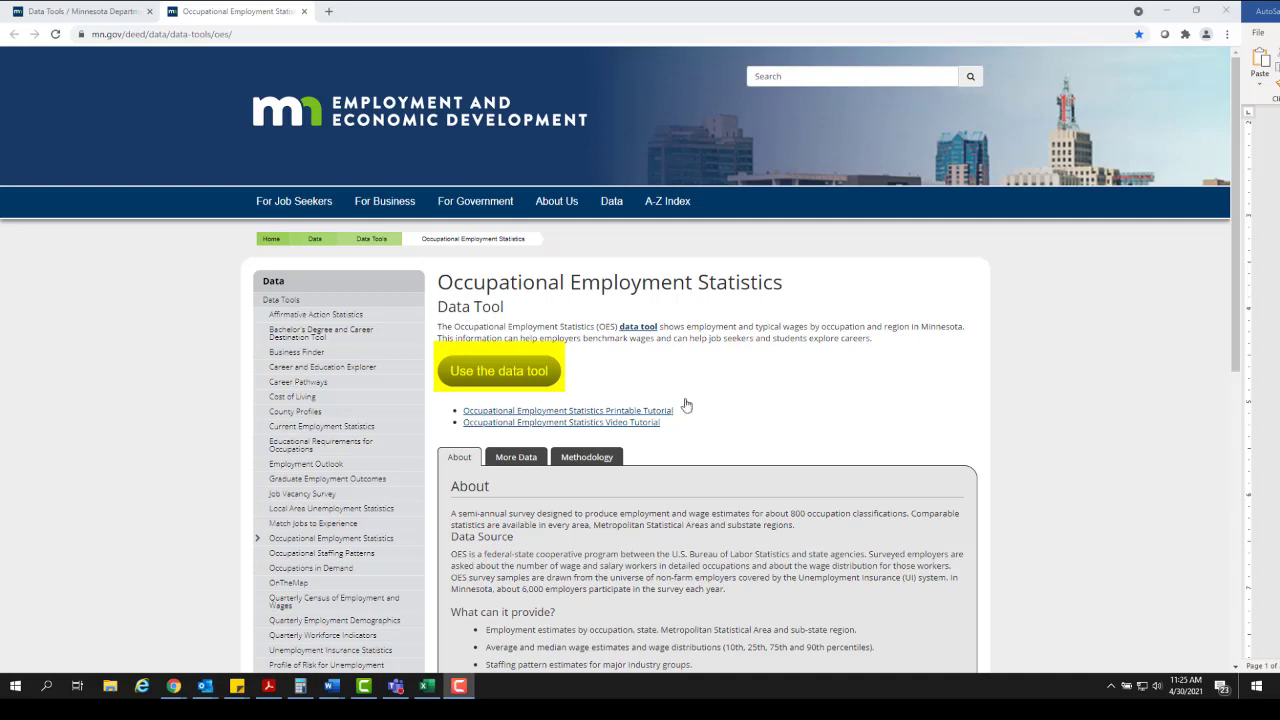
- Launch the data tool and add Becker County's regions (Northwest, EDR 4 West Central, Fargo ND-MN MSA) to the table
click(535, 375)
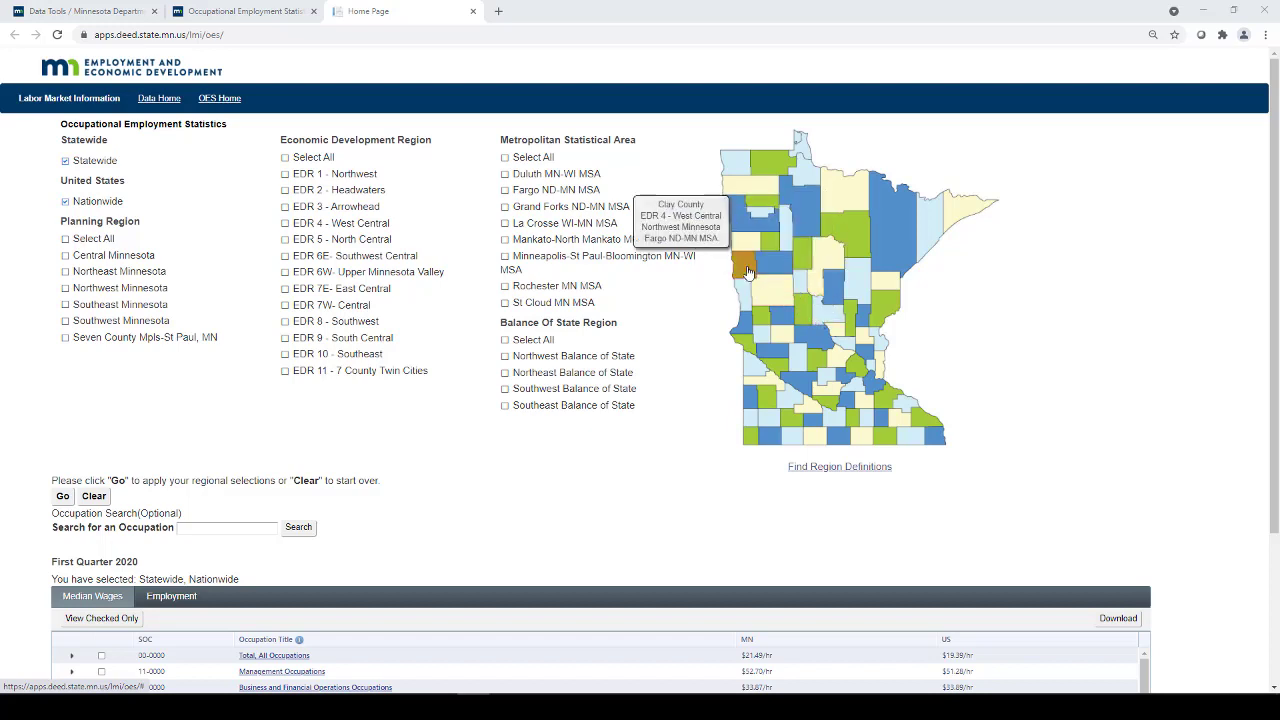
click(748, 266)
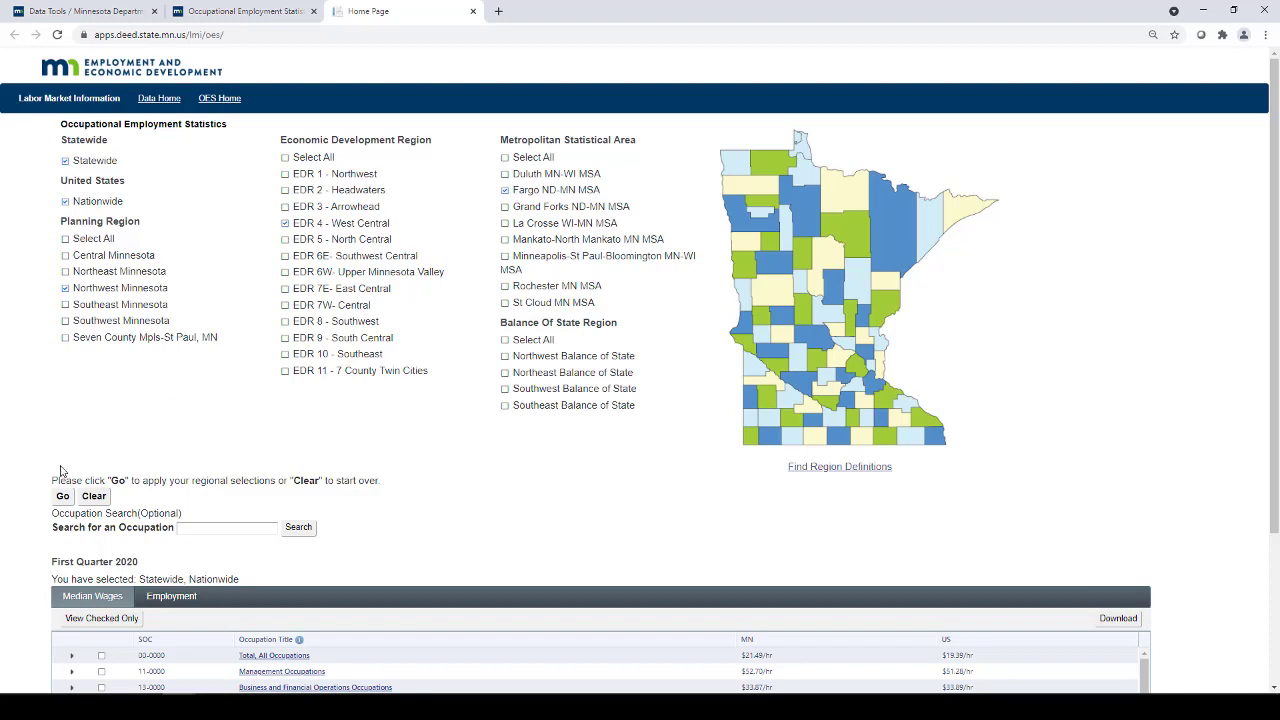
click(63, 497)
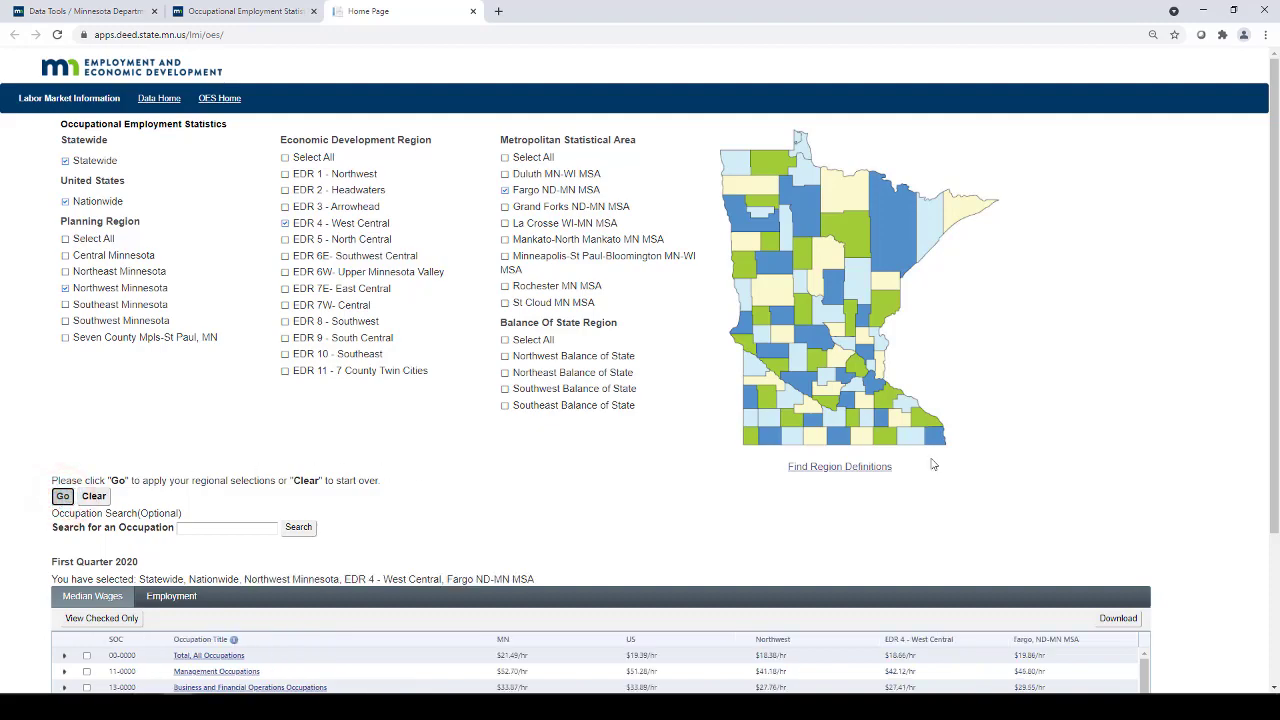
scroll(1275, 455, down, 3)
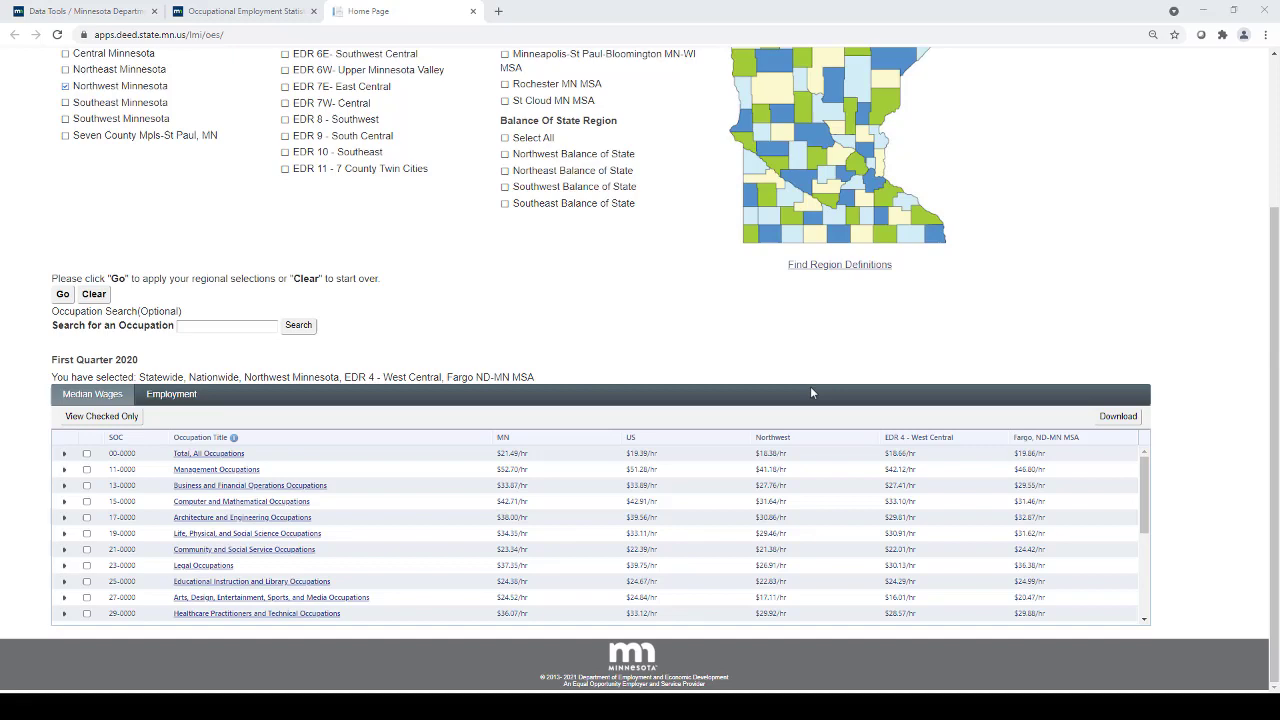
scroll(415, 528, down, 3)
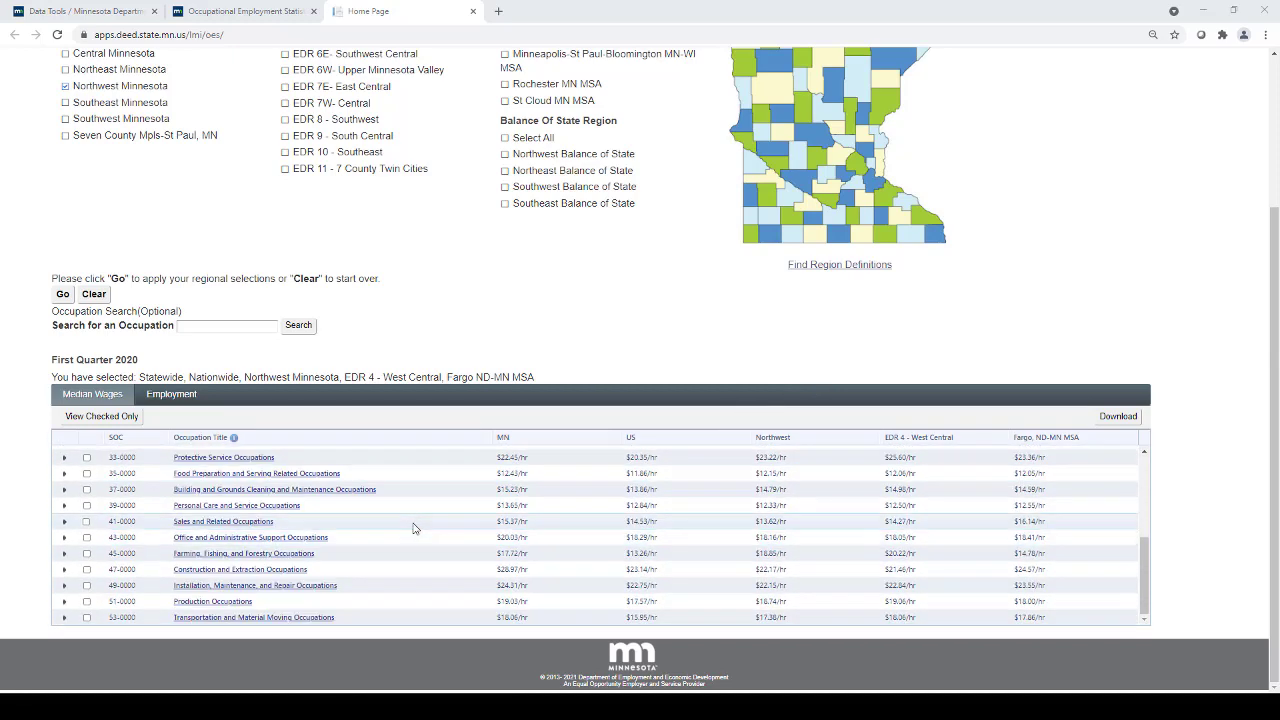
scroll(415, 525, up, 3)
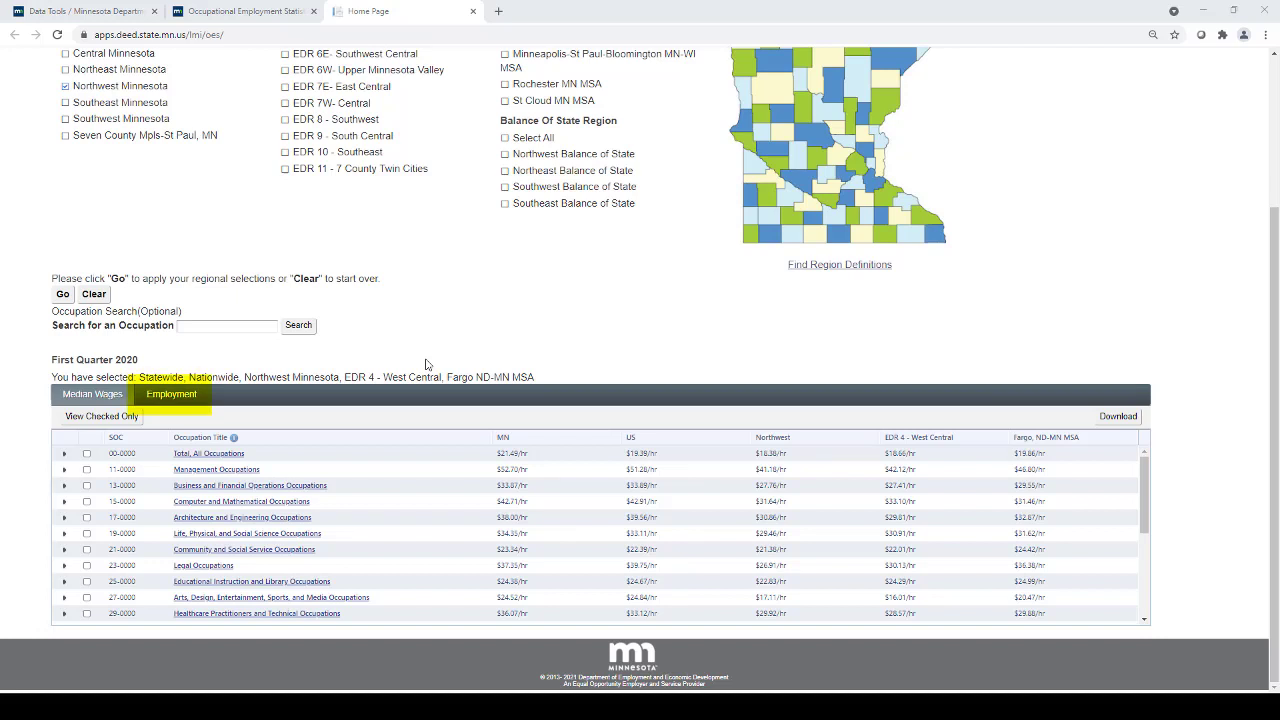
- Glance at employment counts, then expand 15-0000 Computer and Mathematical Occupations to list its detailed occupations
click(173, 399)
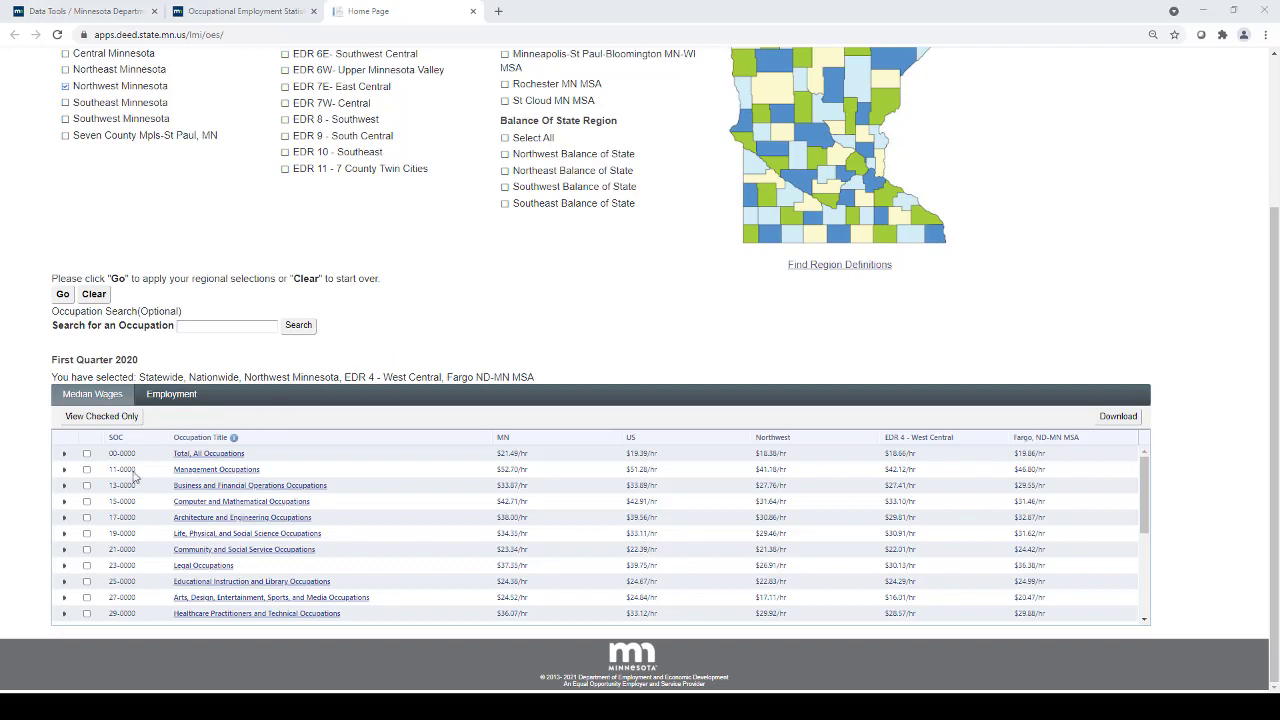
click(64, 503)
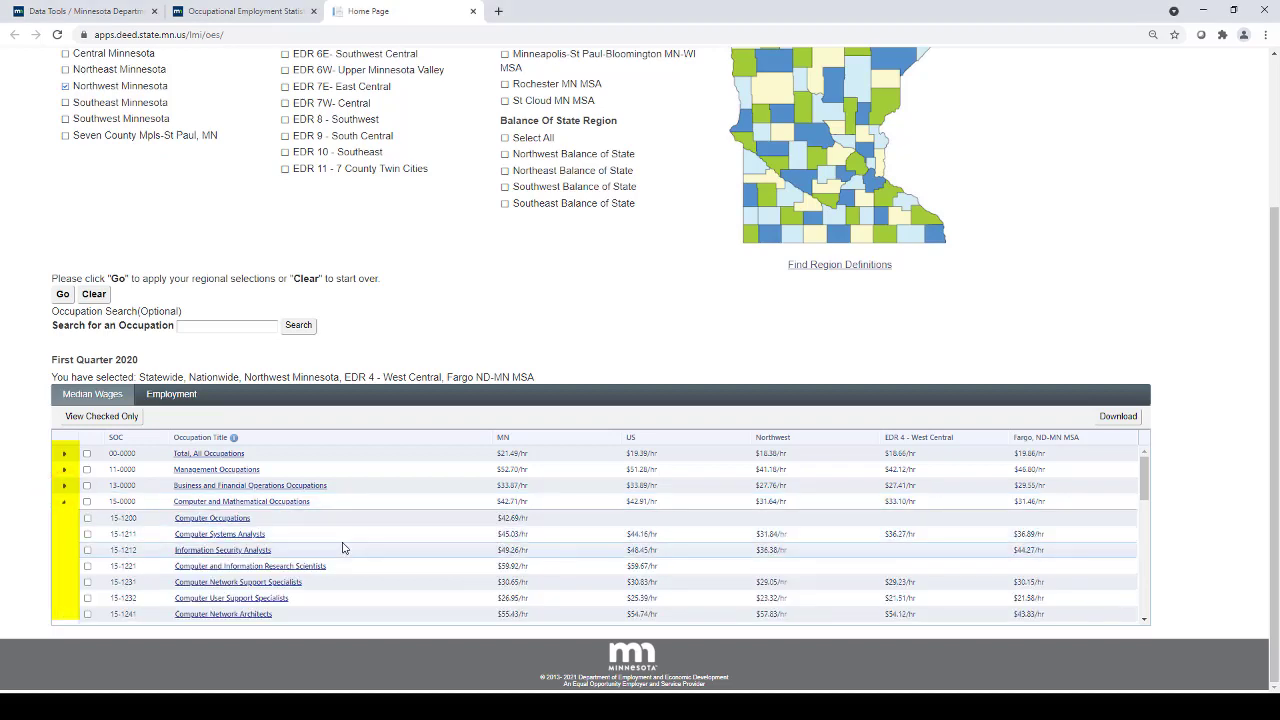
scroll(343, 547, down, 3)
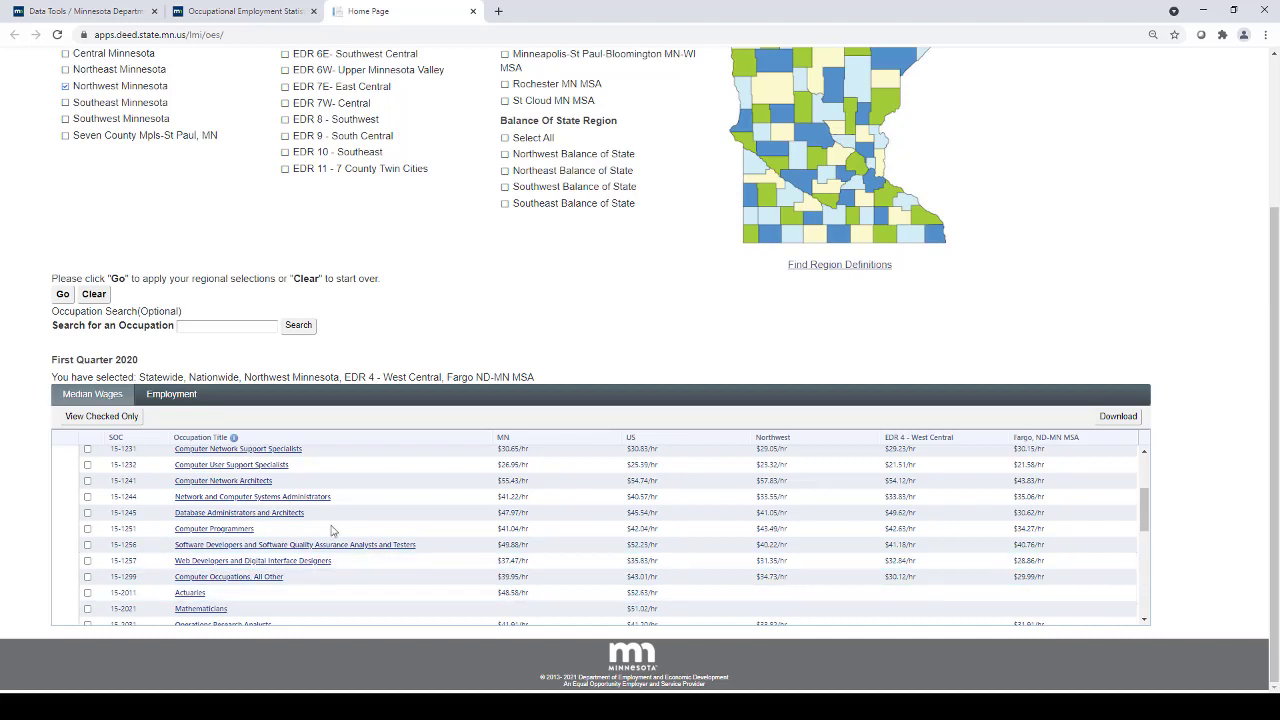
- Search the occupations for 'electrician'
click(200, 327)
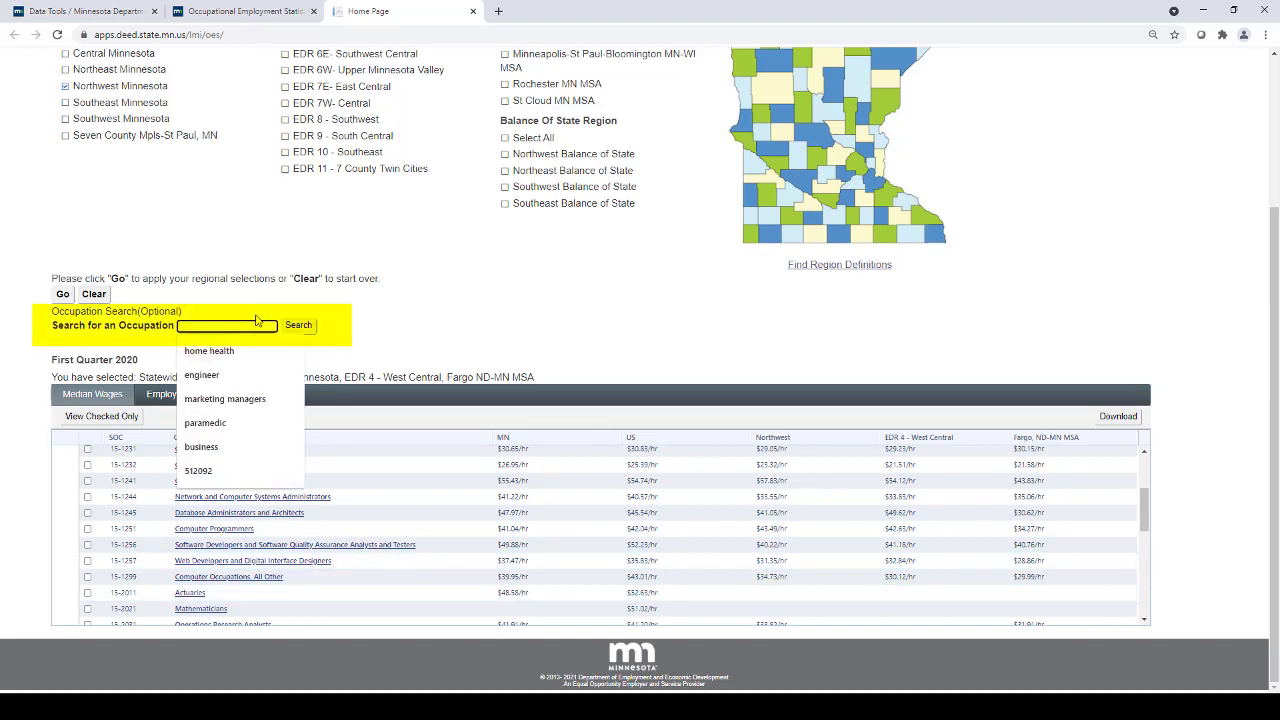
text(electrician)
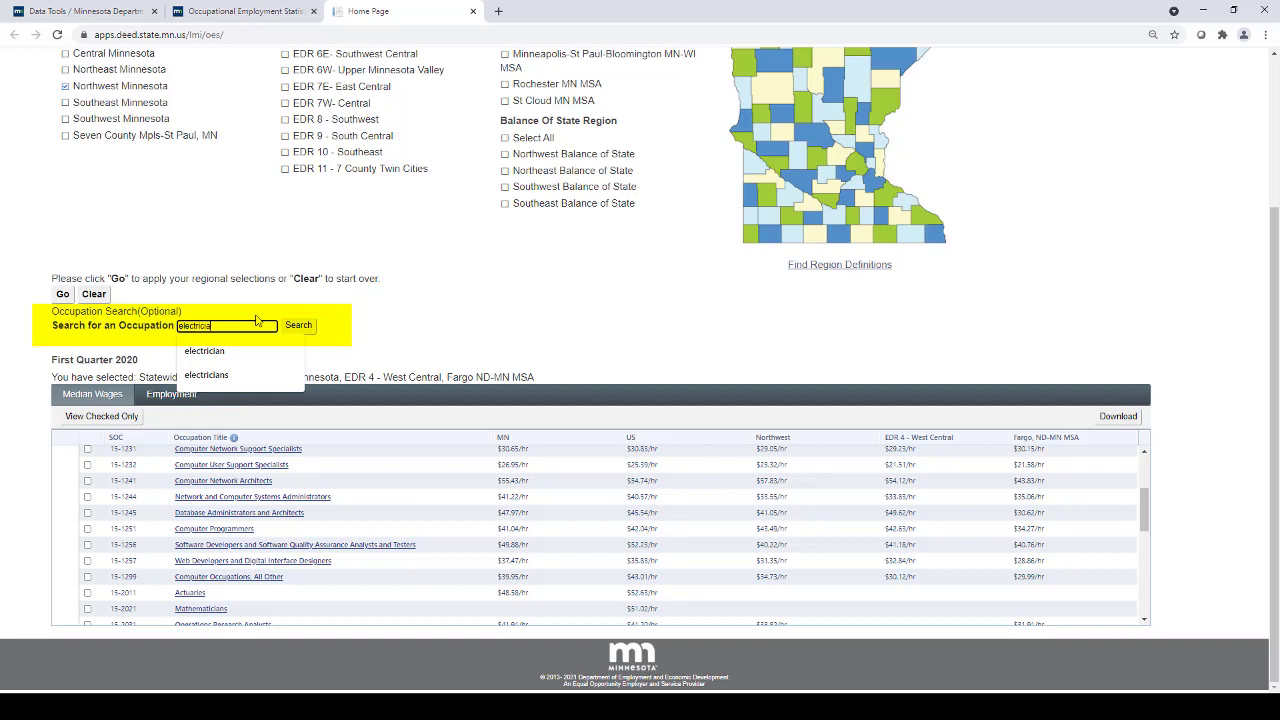
click(300, 330)
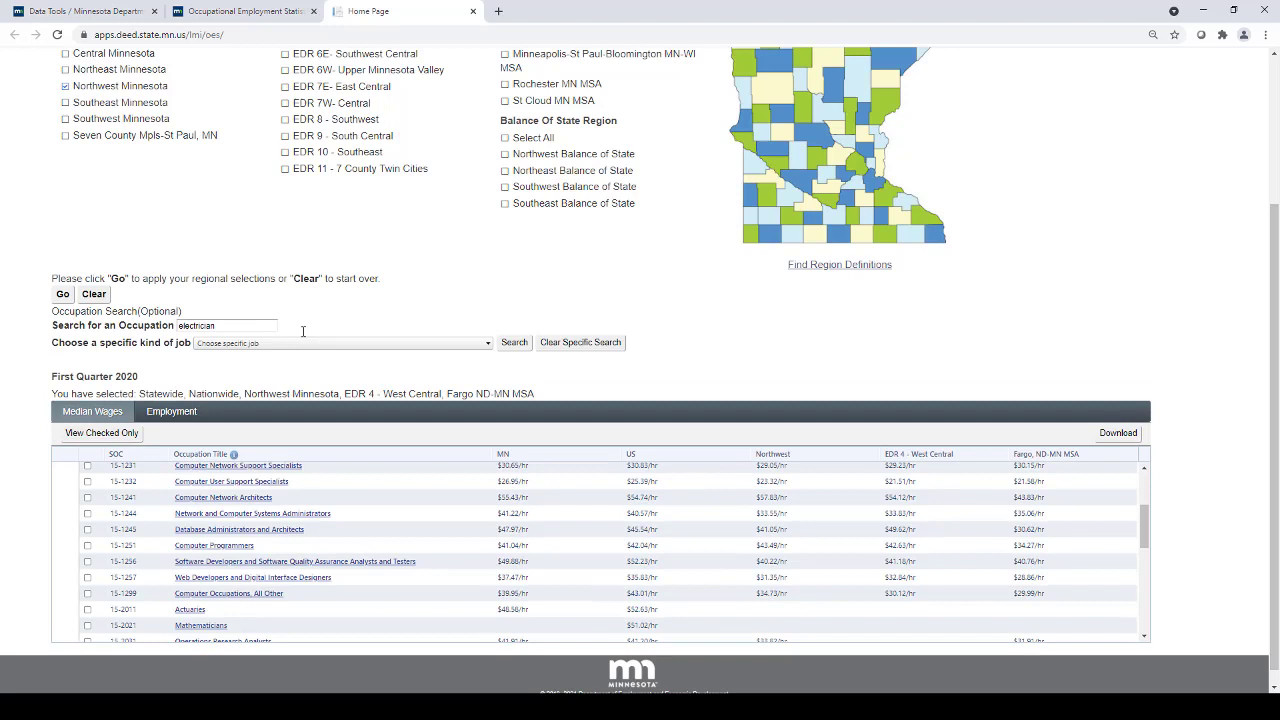
click(221, 325)
click(246, 313)
- Pick Electricians as the specific job and filter the table to that row only
click(481, 347)
click(481, 347)
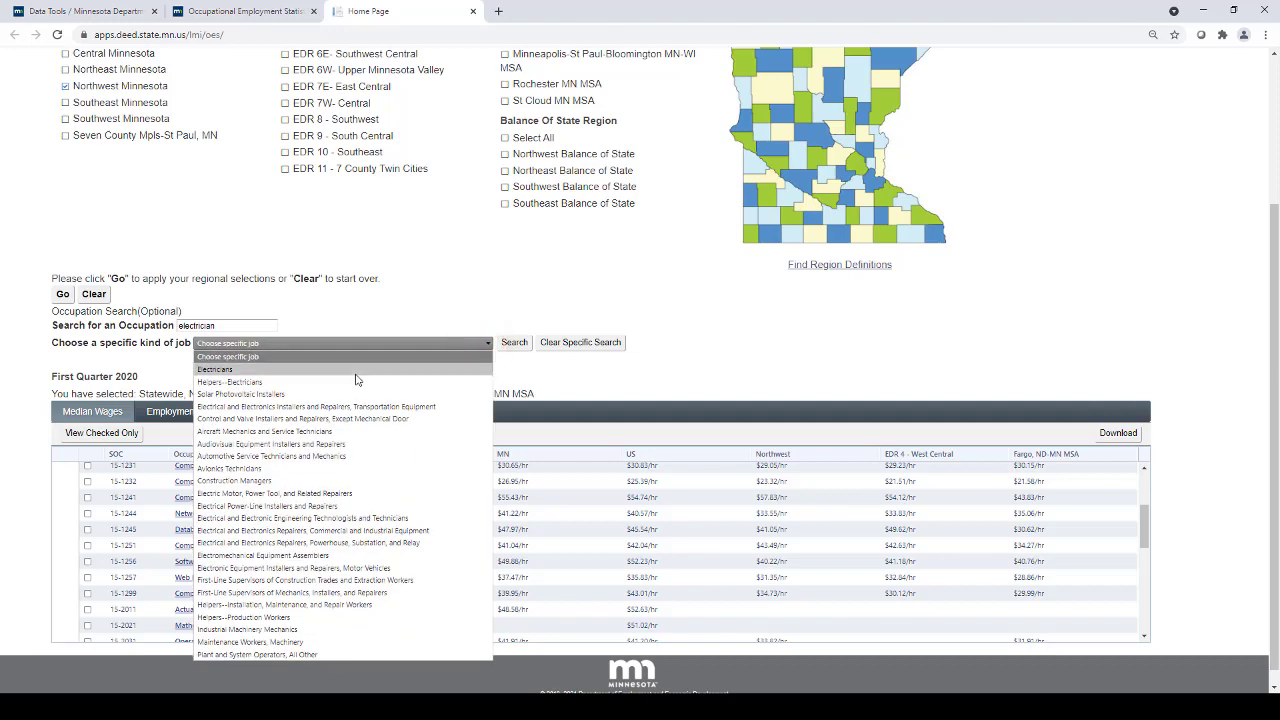
click(351, 369)
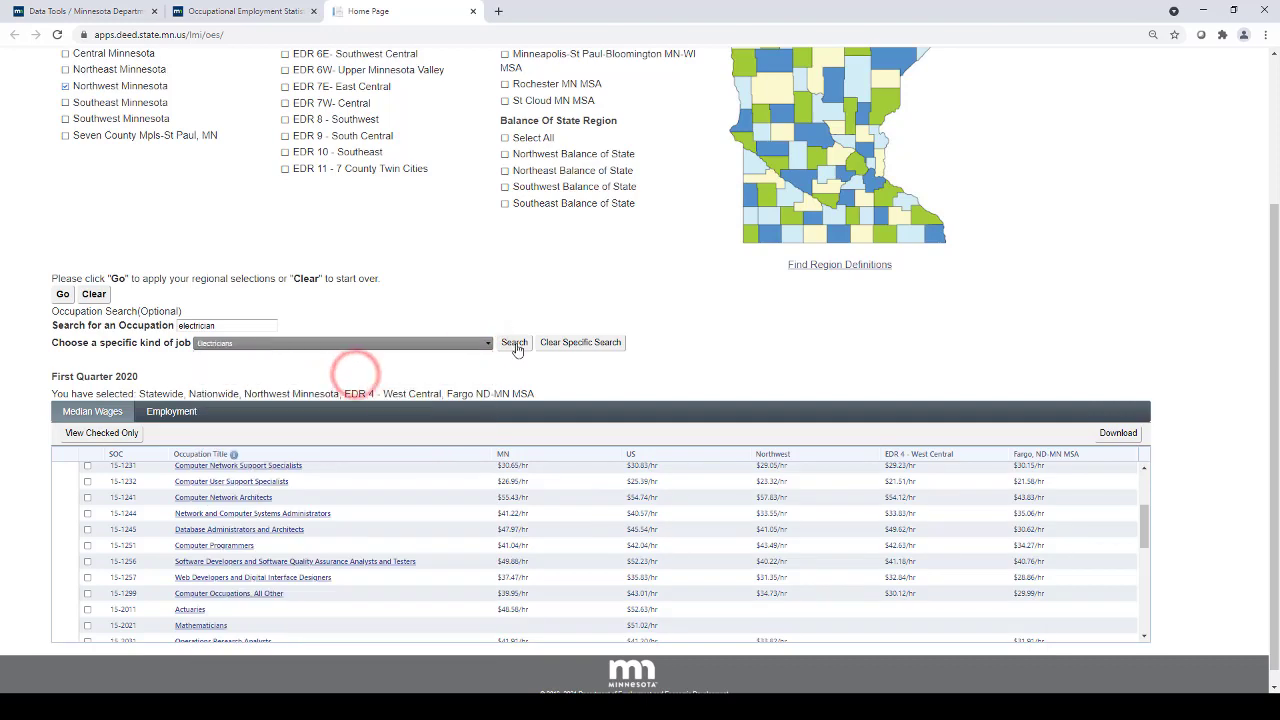
click(515, 345)
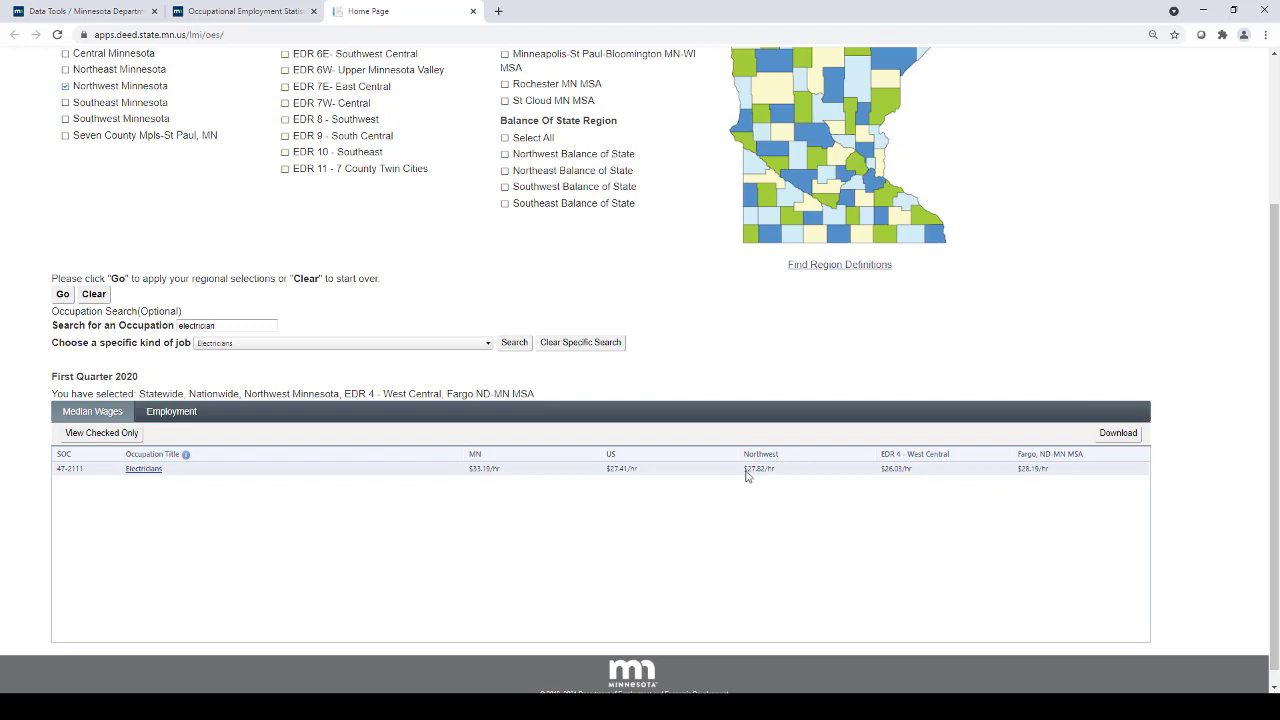
- Check electrician employment counts, then open the 47-2111 Electricians detailed data page
click(171, 411)
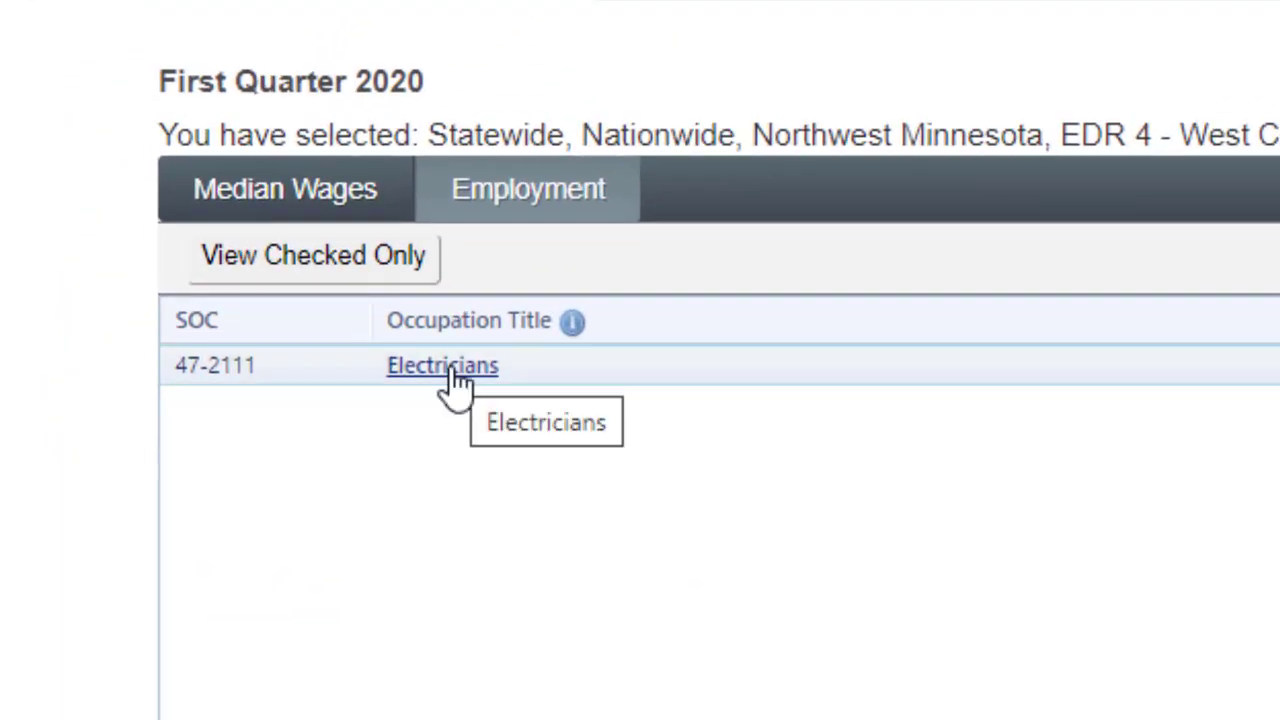
click(452, 378)
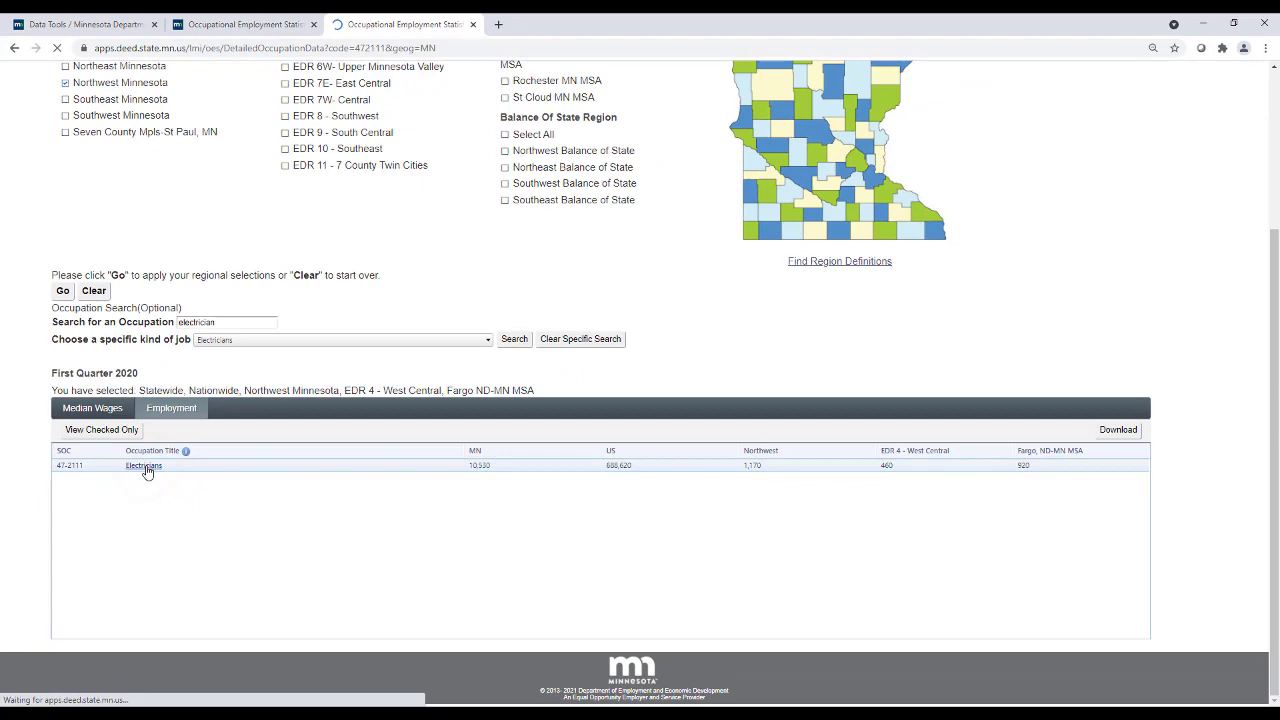
scroll(322, 305, down, 1)
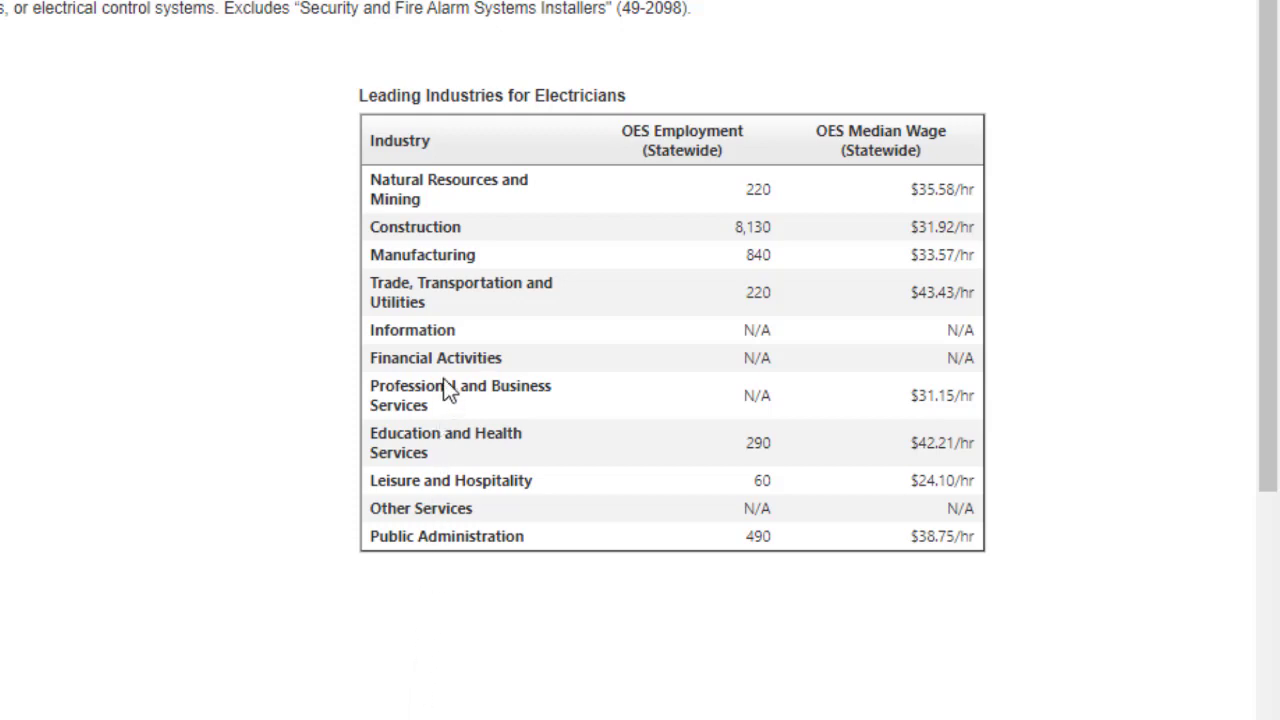
- Scroll the Electricians page through regional wage percentiles, related occupations and typical tasks
scroll(493, 445, down, 1)
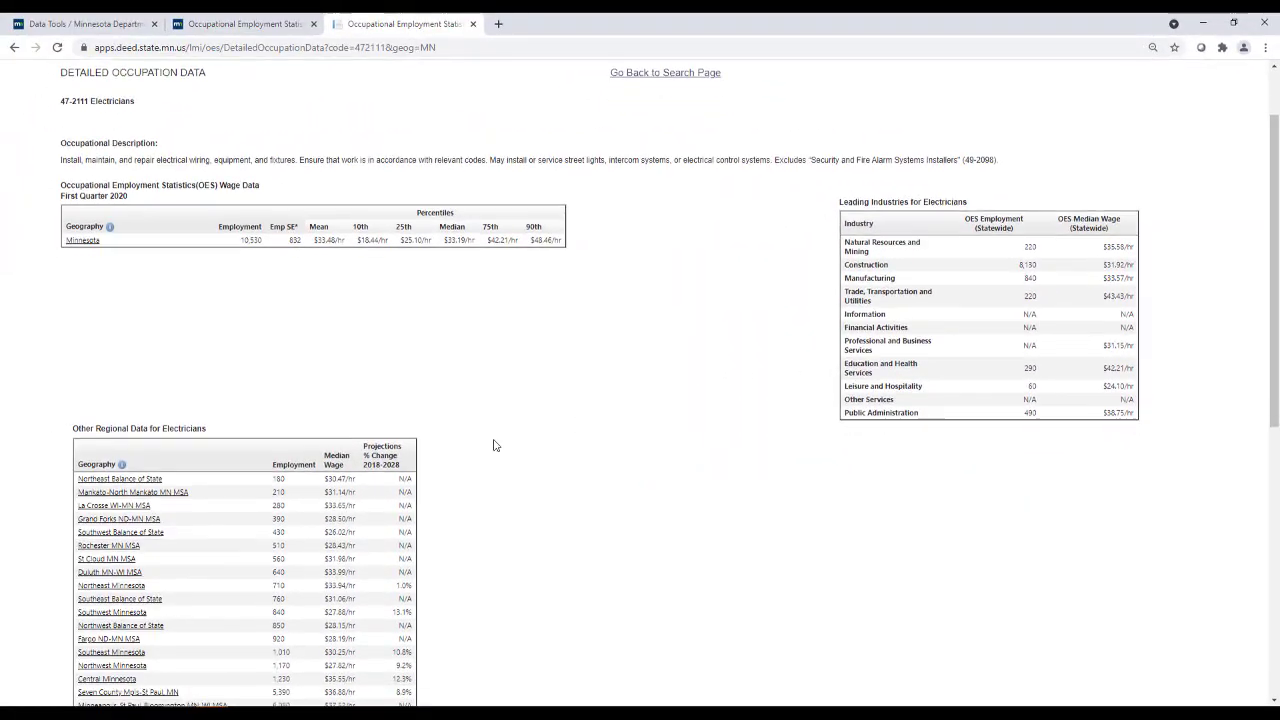
scroll(493, 445, down, 2)
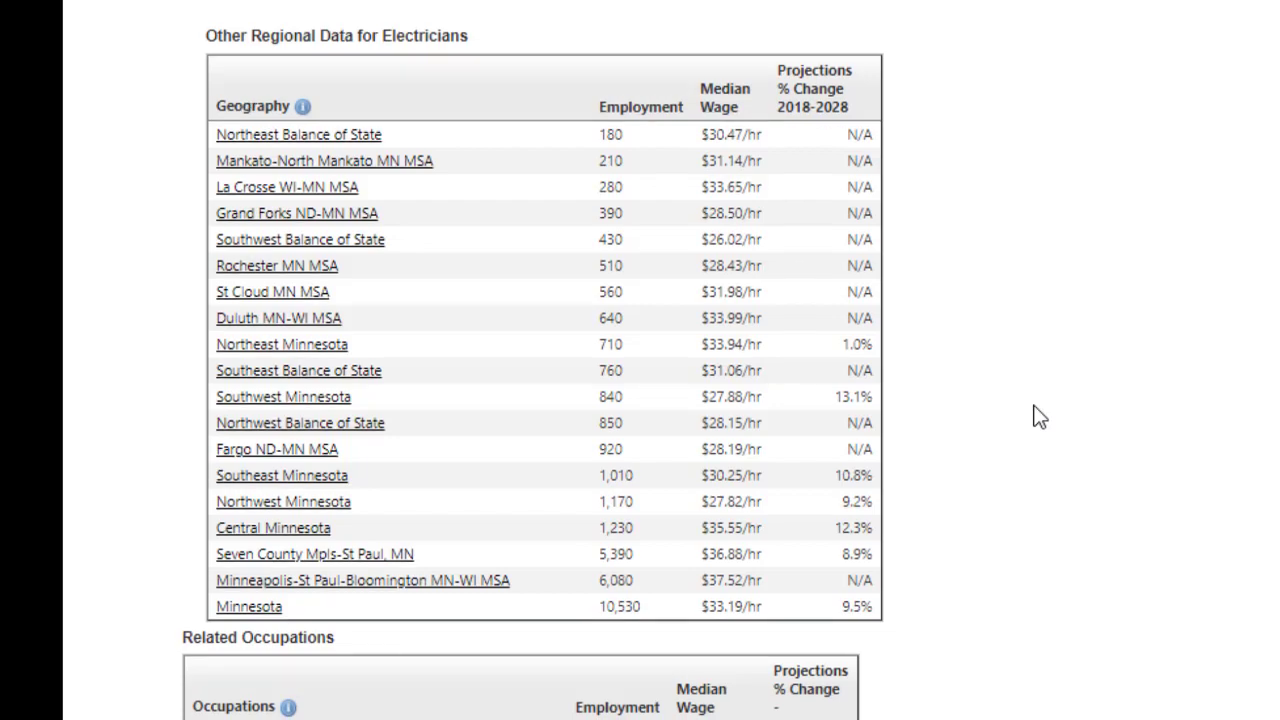
scroll(1034, 414, down, 5)
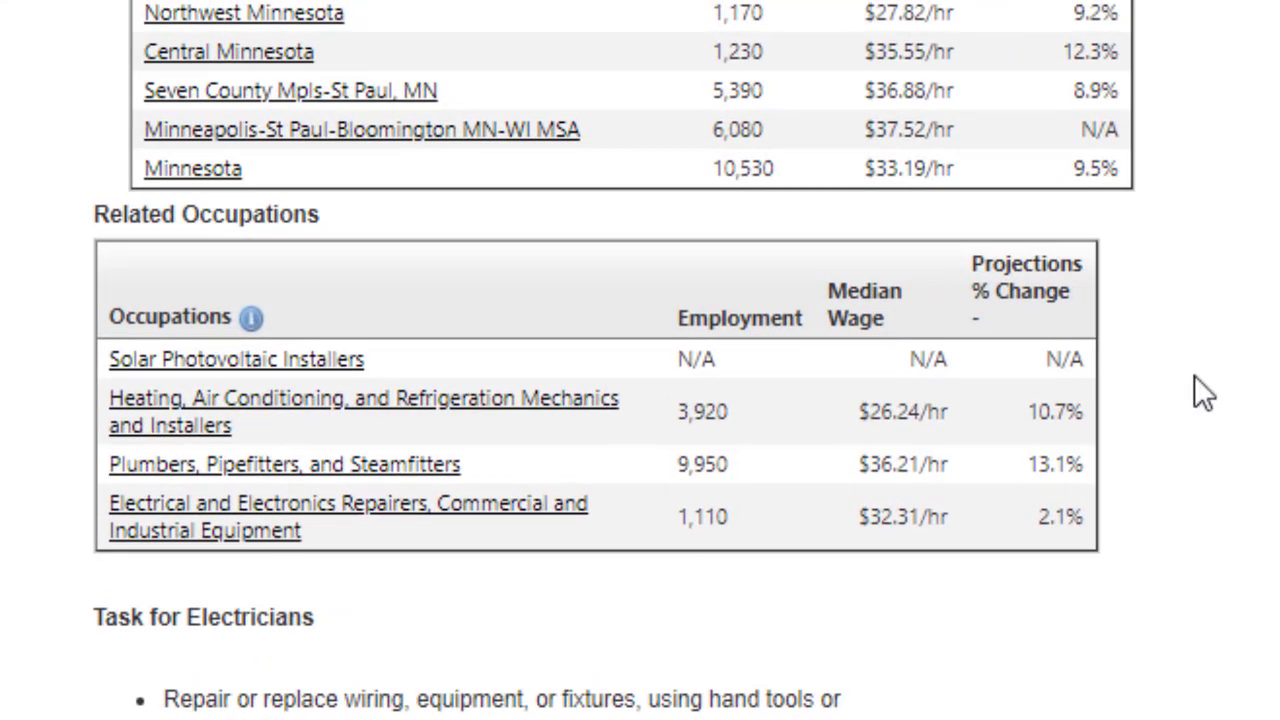
scroll(1194, 375, down, 5)
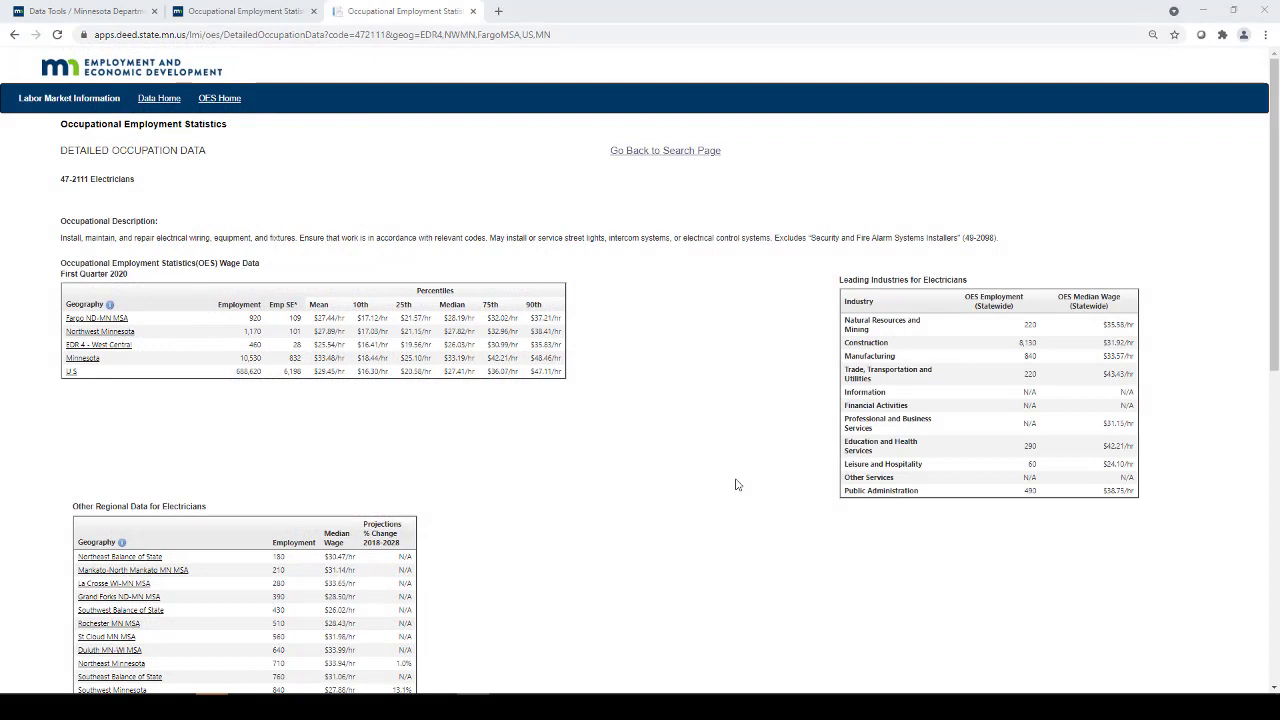
- Return to the search page and clear the regional selections, leaving Statewide and Nationwide
click(645, 156)
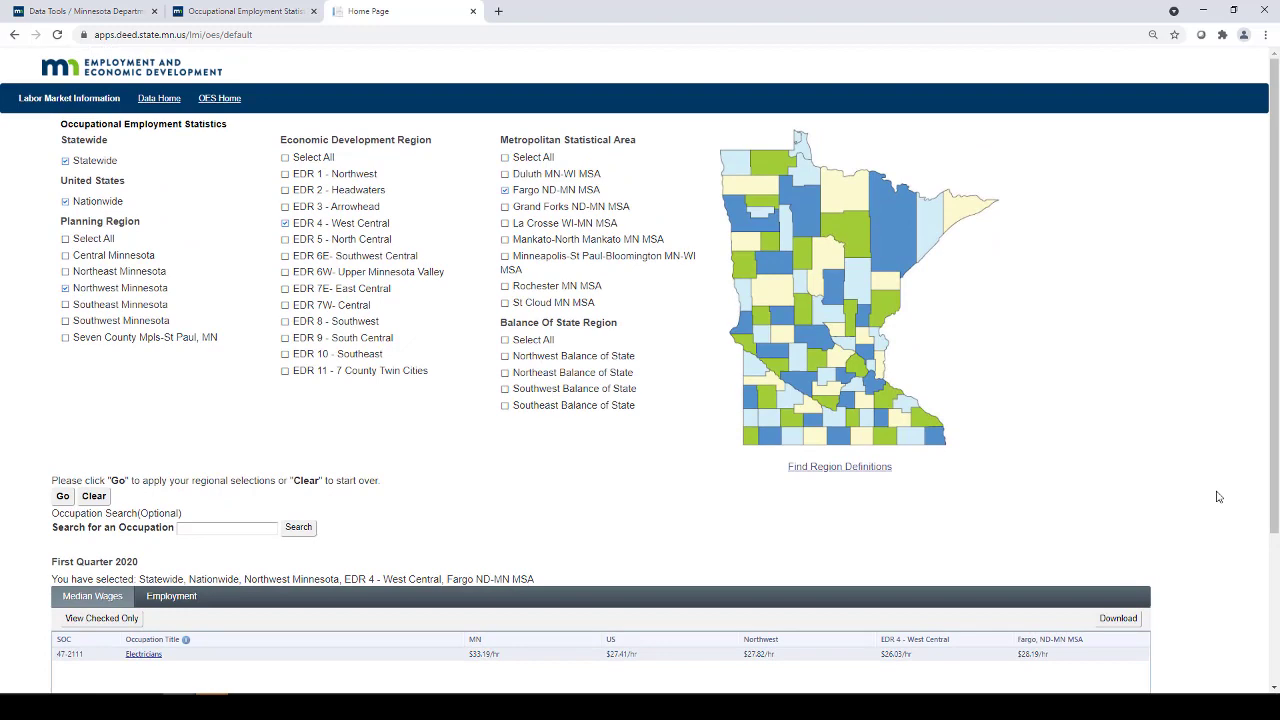
scroll(250, 470, down, 1)
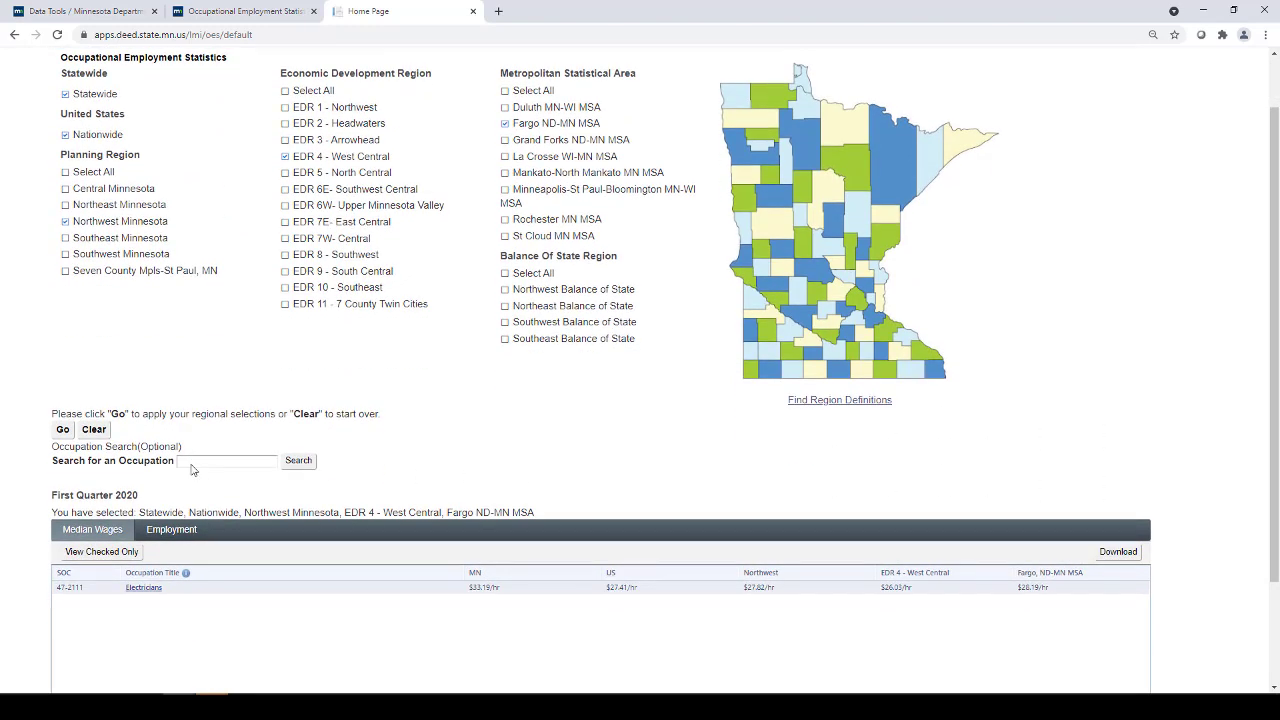
click(96, 431)
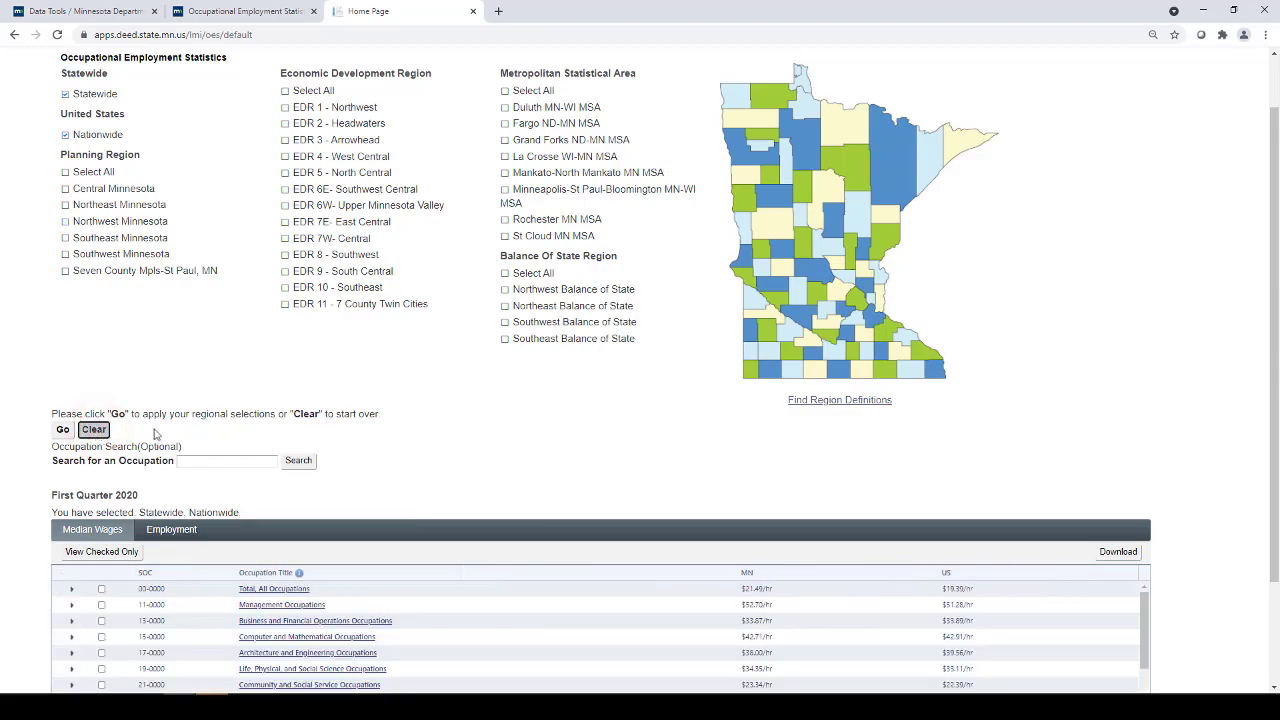